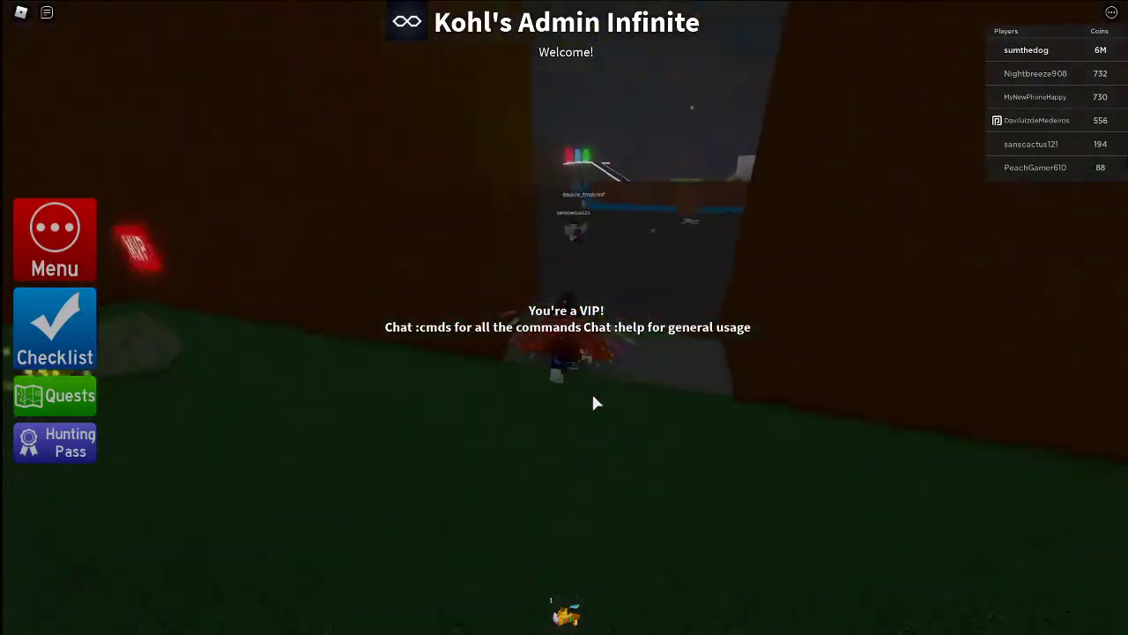
Step: Walk forward between the walls and across Museum street into the blue keypad booth
key(w)
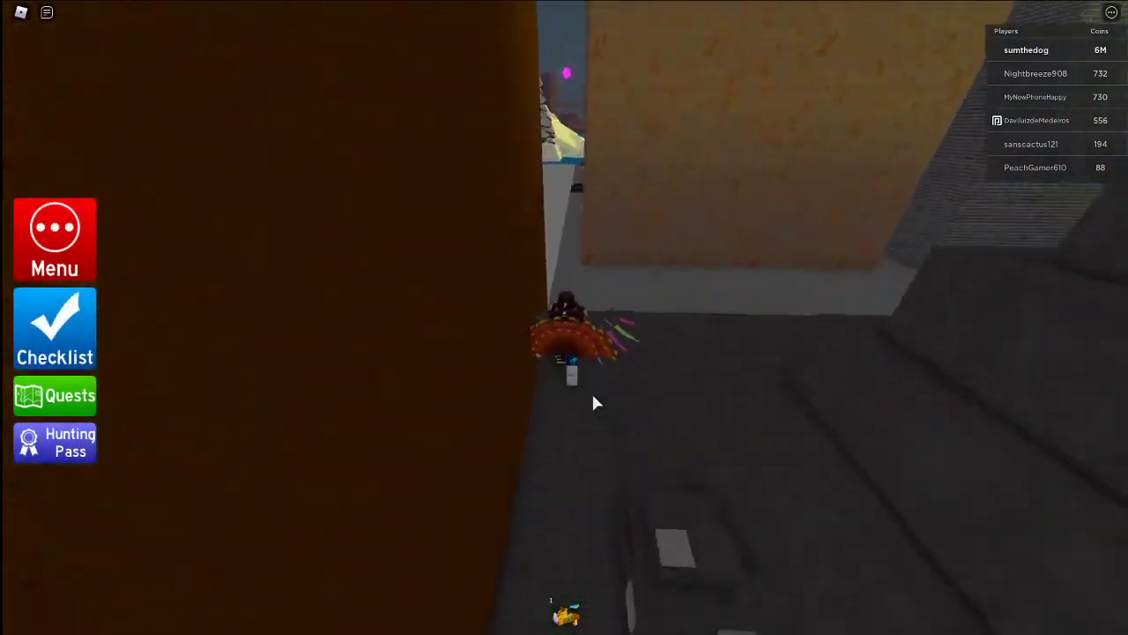
key(w)
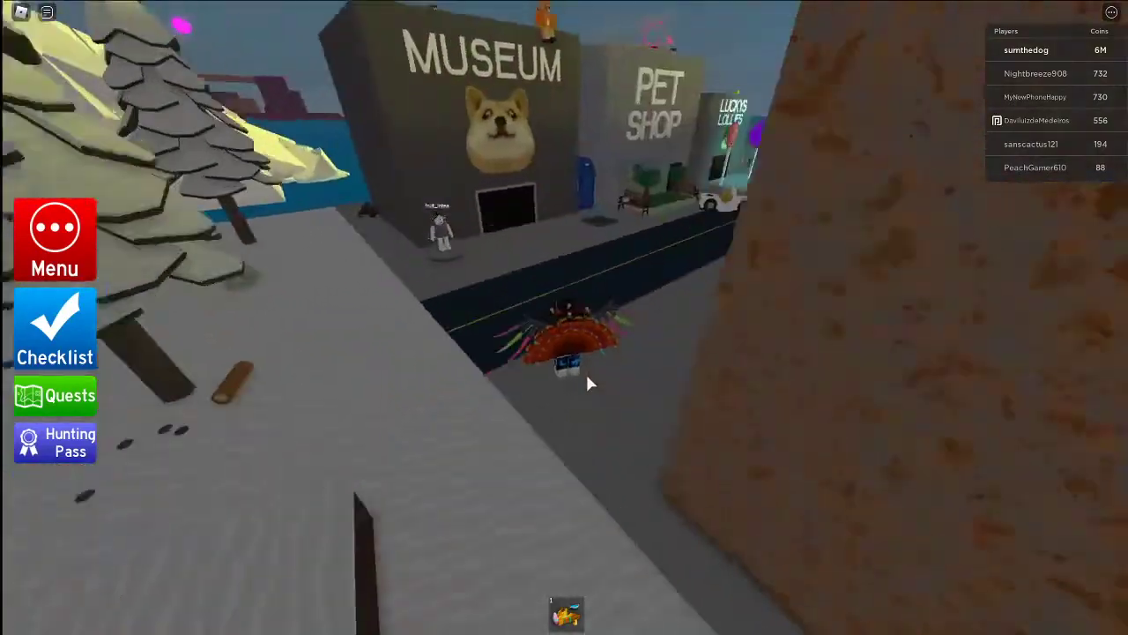
key(w)
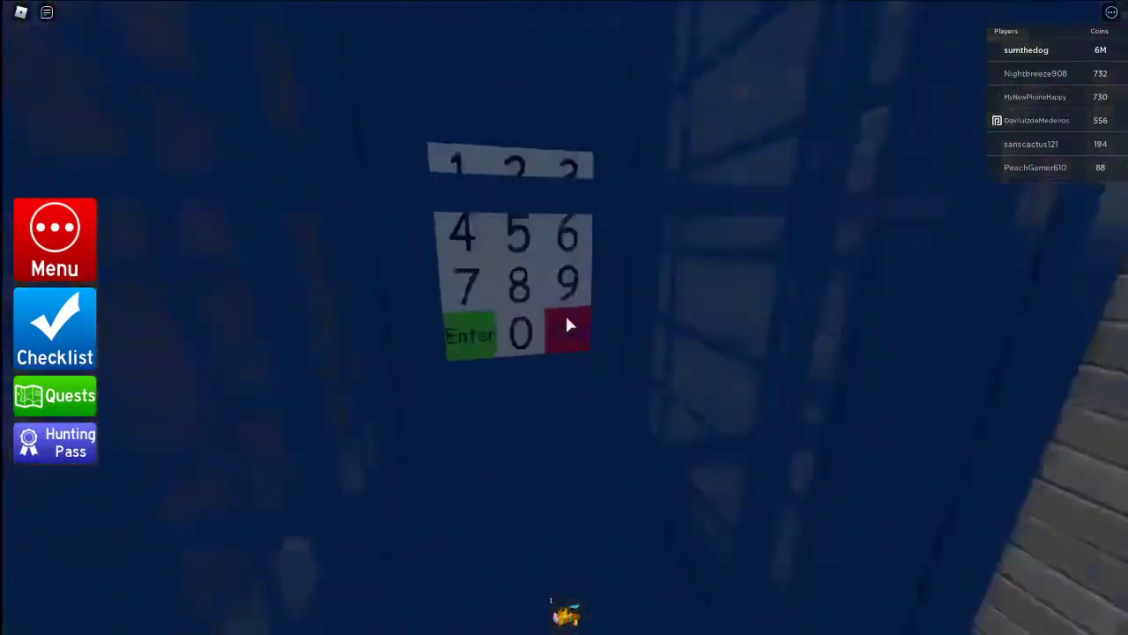
key(w)
Step: Enter the code starting with 3 on the booth keypad to teleport to the terrain map
click(567, 326)
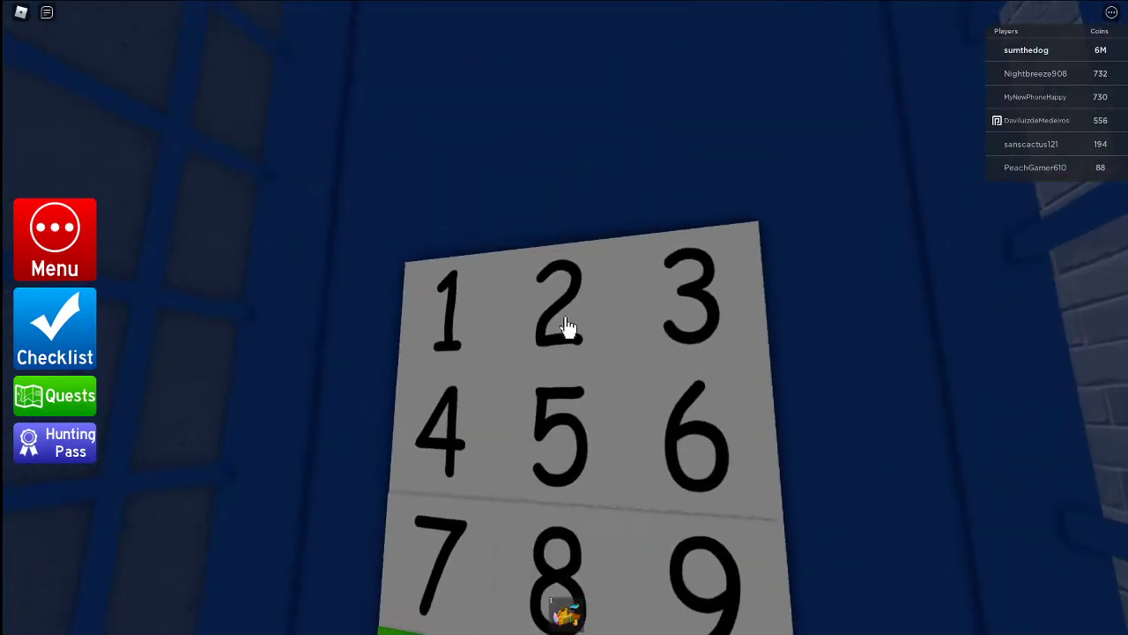
click(568, 326)
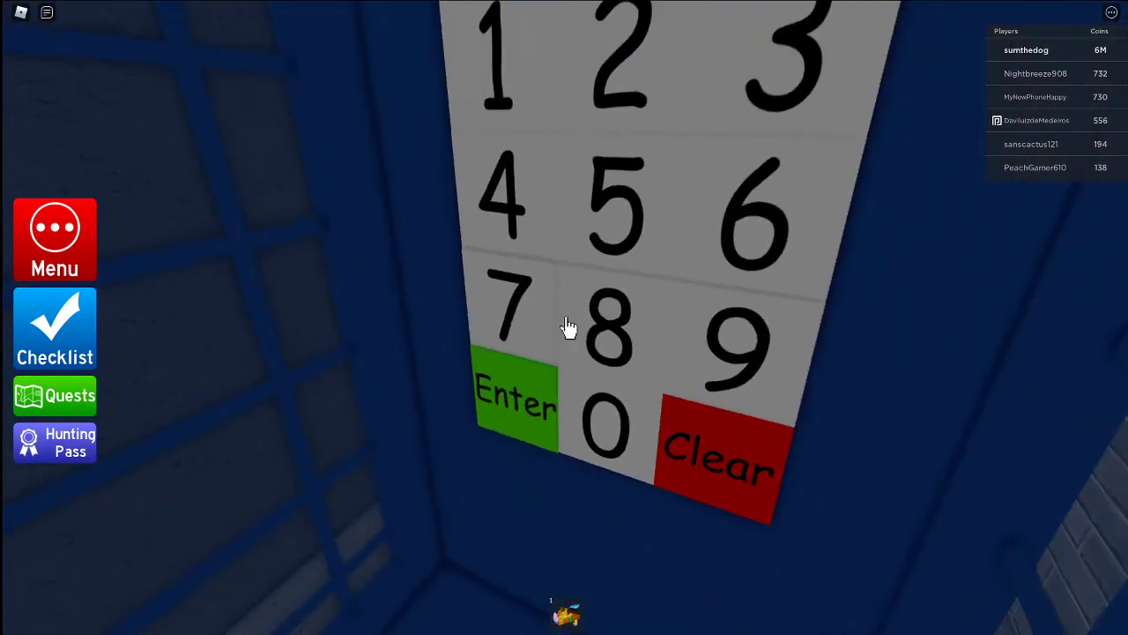
key(w)
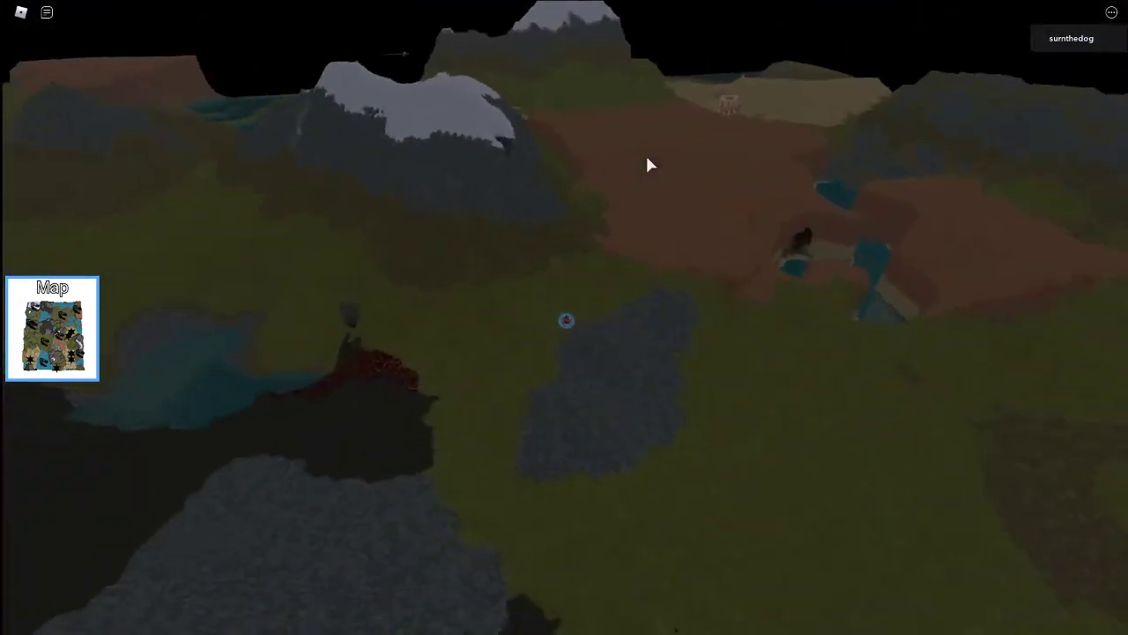
Step: Send the chat message "incase u dont hear me this music bad follow me"
click(48, 13)
text(incase u dont hear me this m)
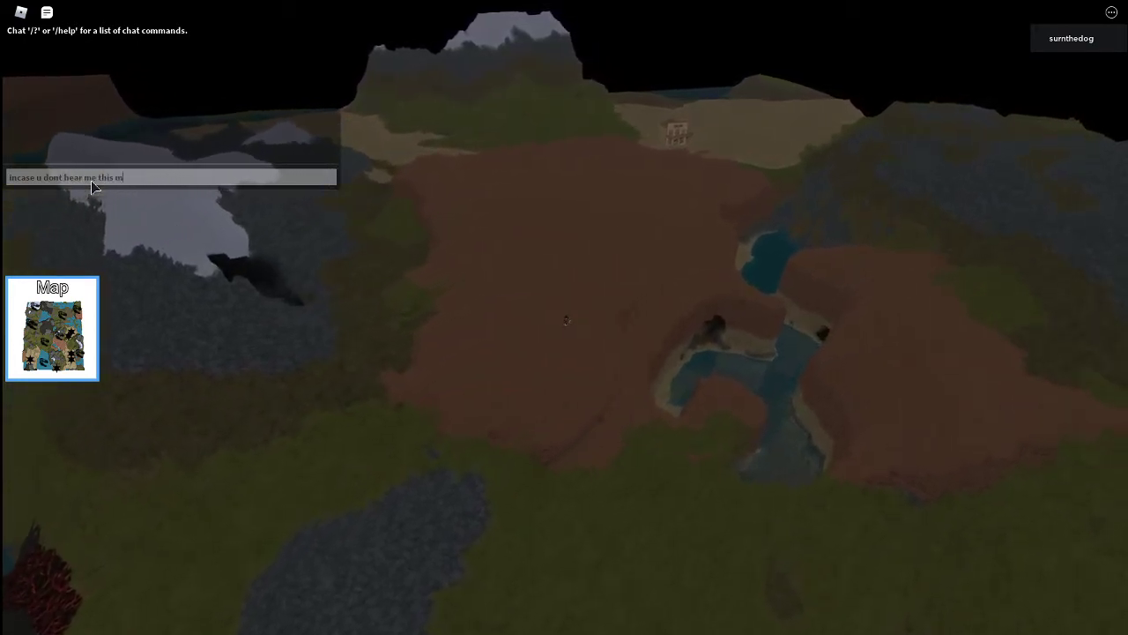
text(usic bad fi)
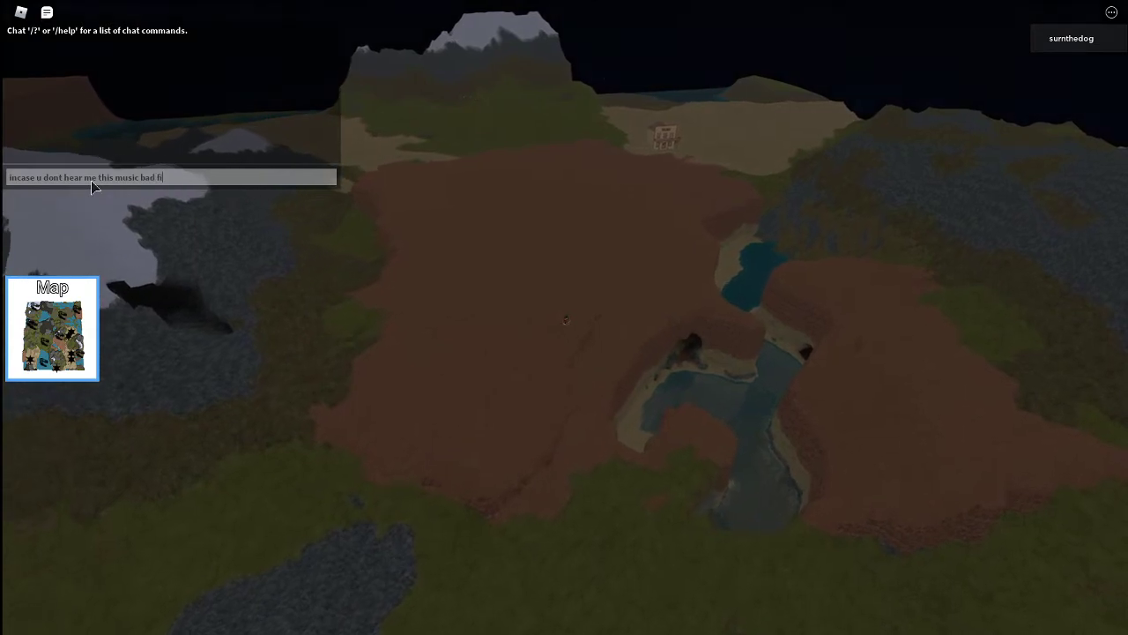
text(ollow me)
key(Return)
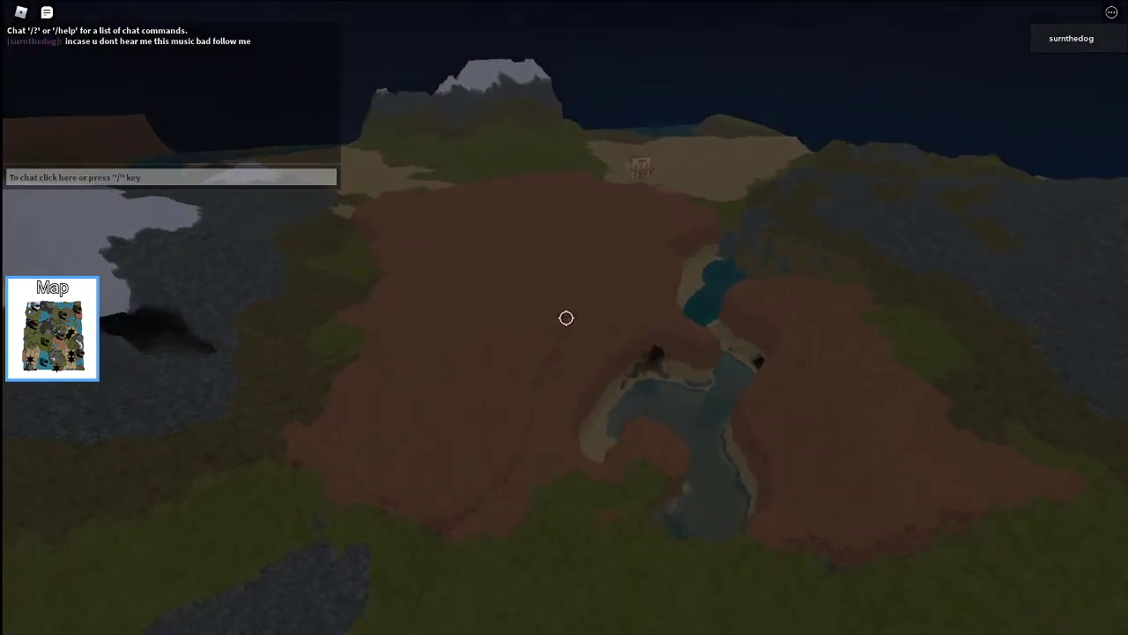
Step: Fly forward over the terrain past the saloon and into the sandy desert valley
key(w)
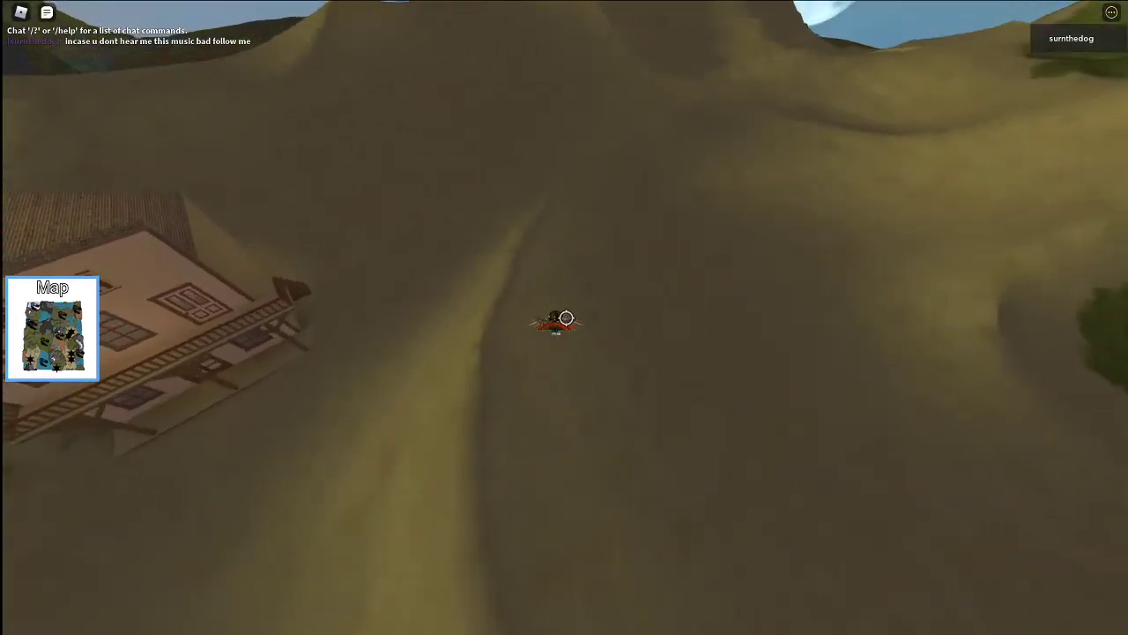
key(shift)
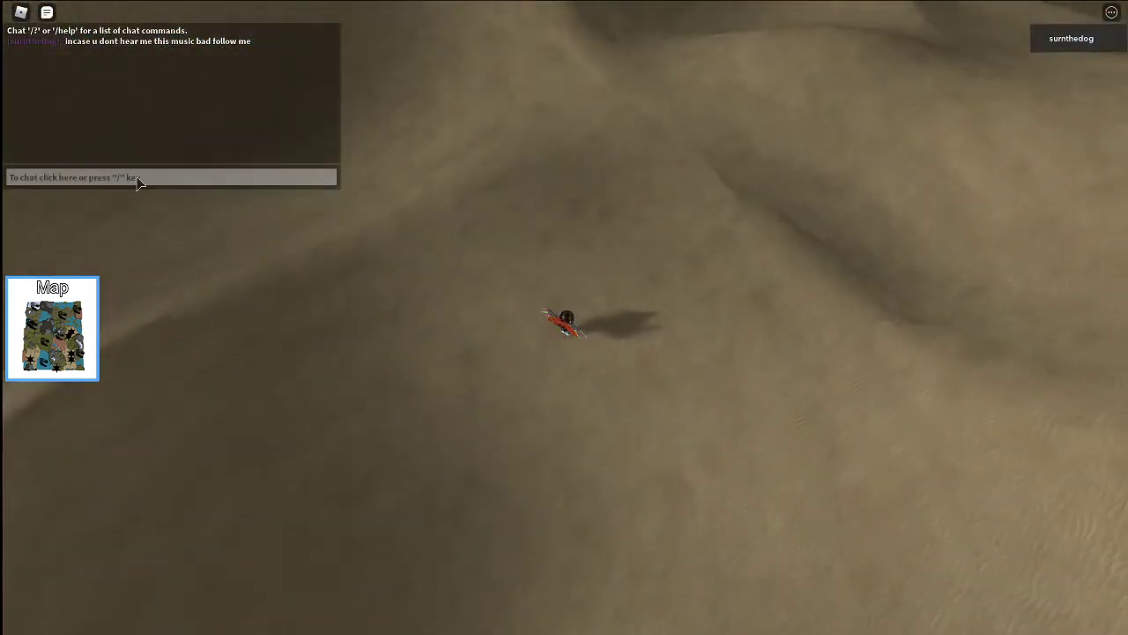
text(co)
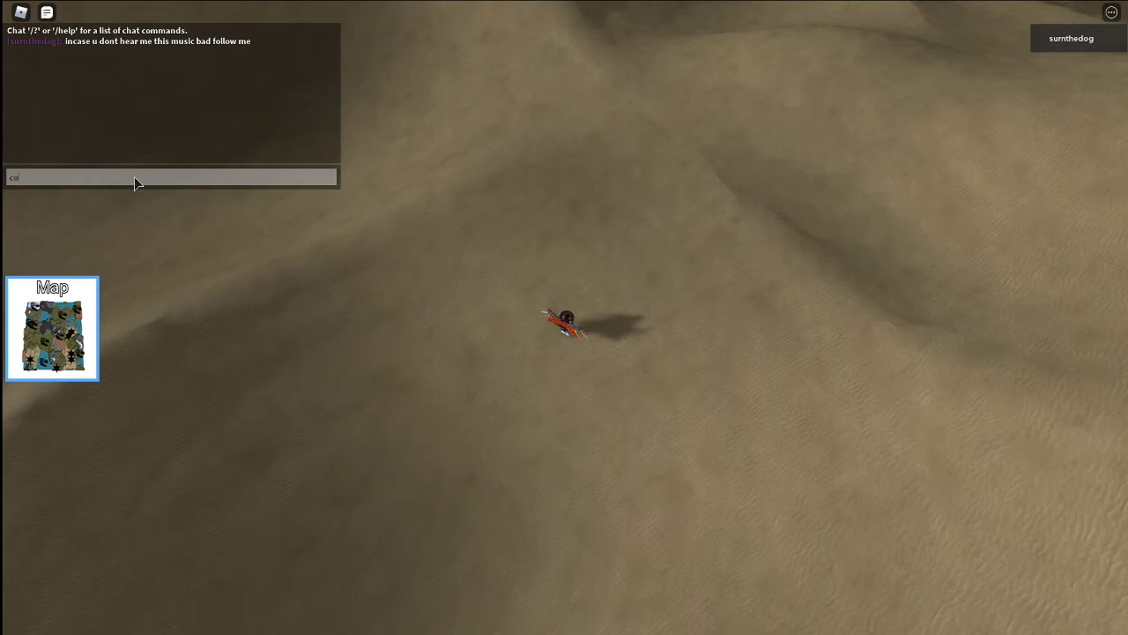
text(wboy randomly )
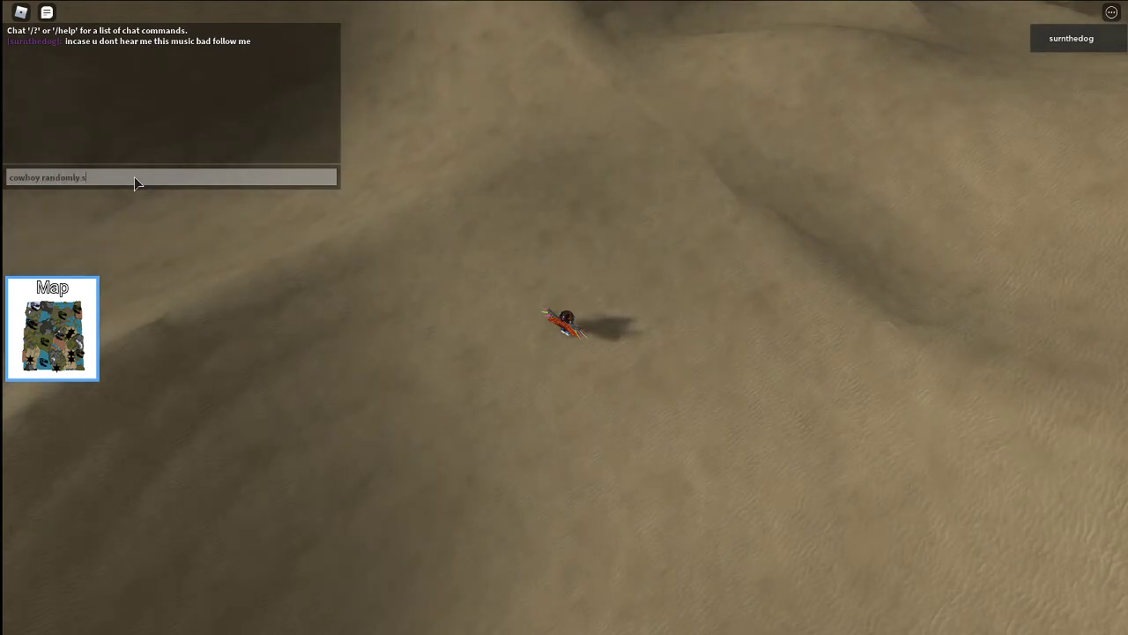
text(spawns here)
Step: Send "cowboy randomly spawns here" in chat and start a new "thanks for watching" message
key(Return)
key(slash)
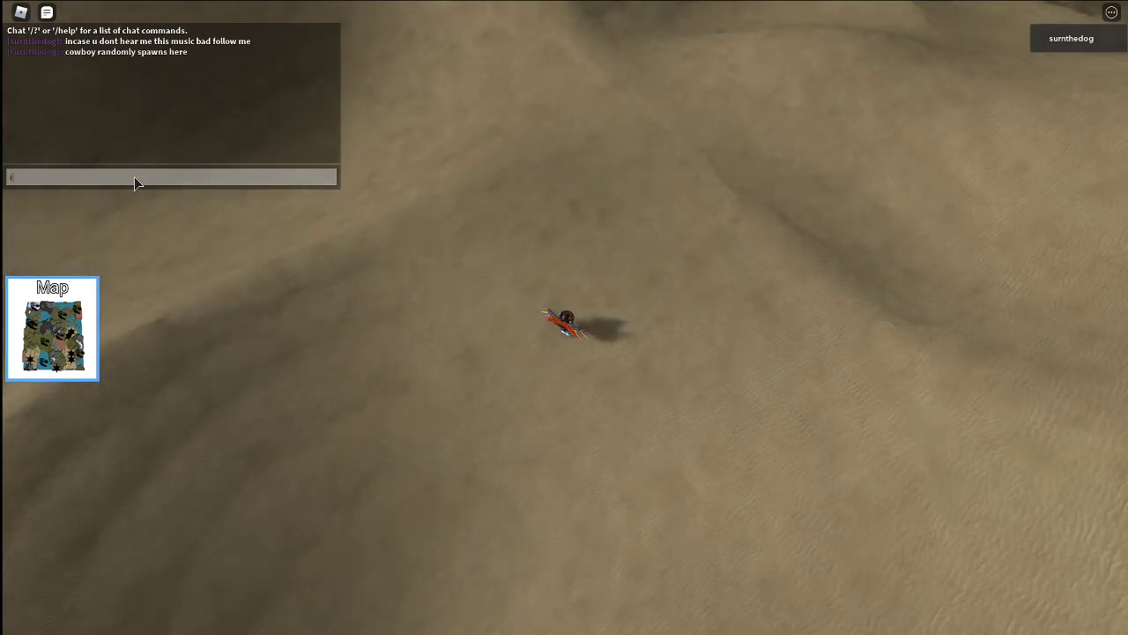
text(thanks for wat)
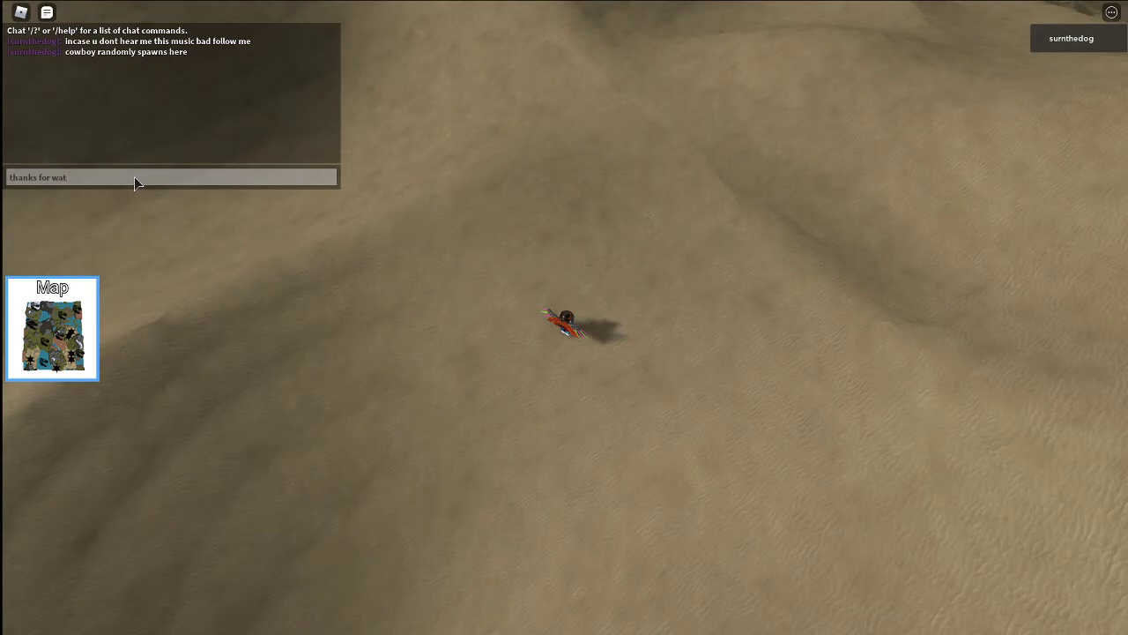
text(ching and see u in the next)
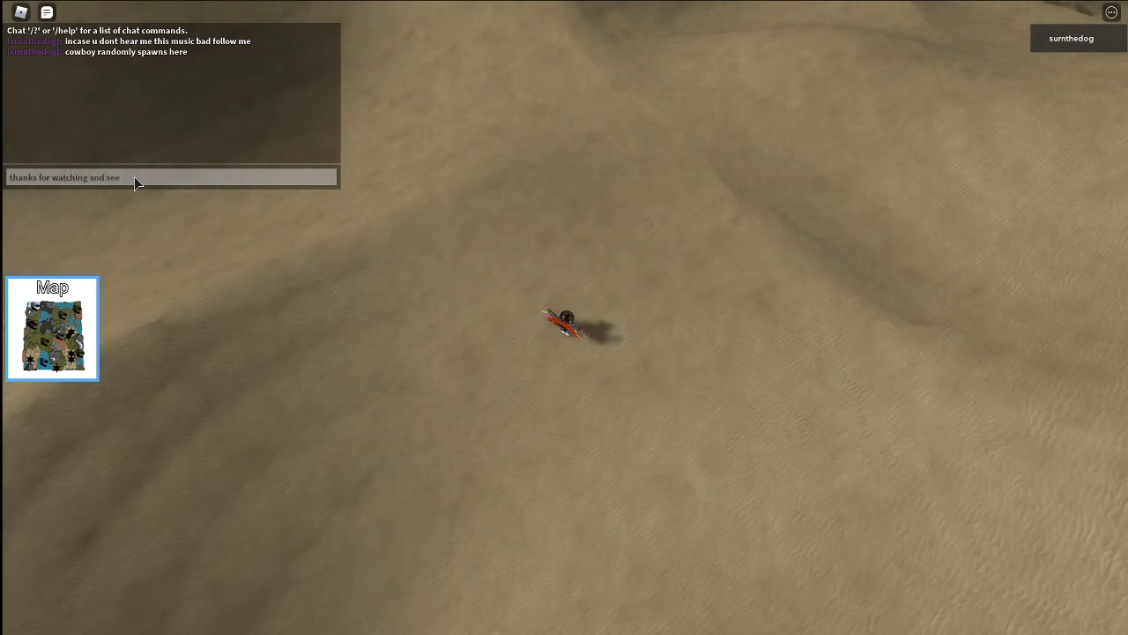